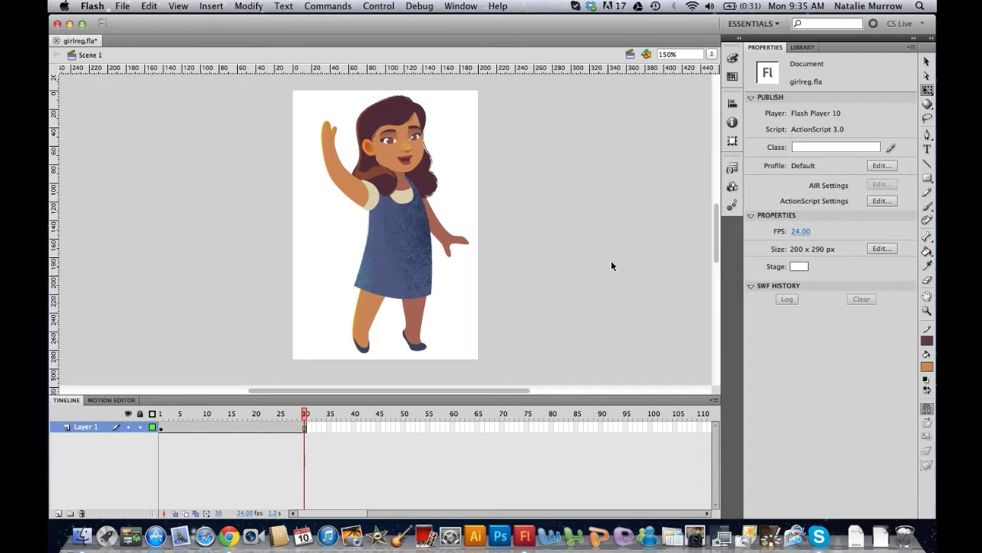
# - Play the waving animation, then select the girl graphic instance on the stage
pyautogui.press('Return')
pyautogui.click(408, 197)
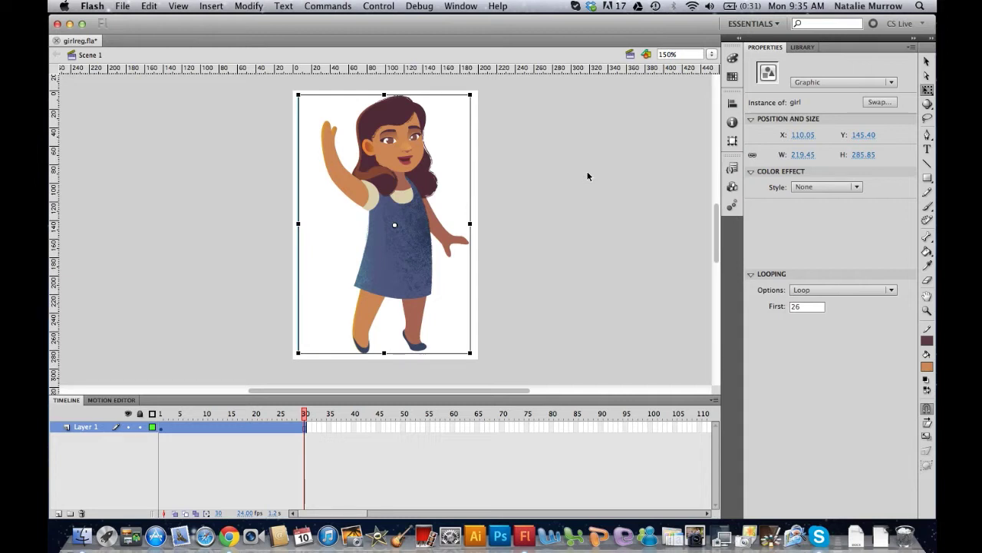
pyautogui.moveTo(410, 154)
pyautogui.mouseDown()
pyautogui.moveTo(381, 153)
pyautogui.moveTo(409, 155)
pyautogui.mouseUp()
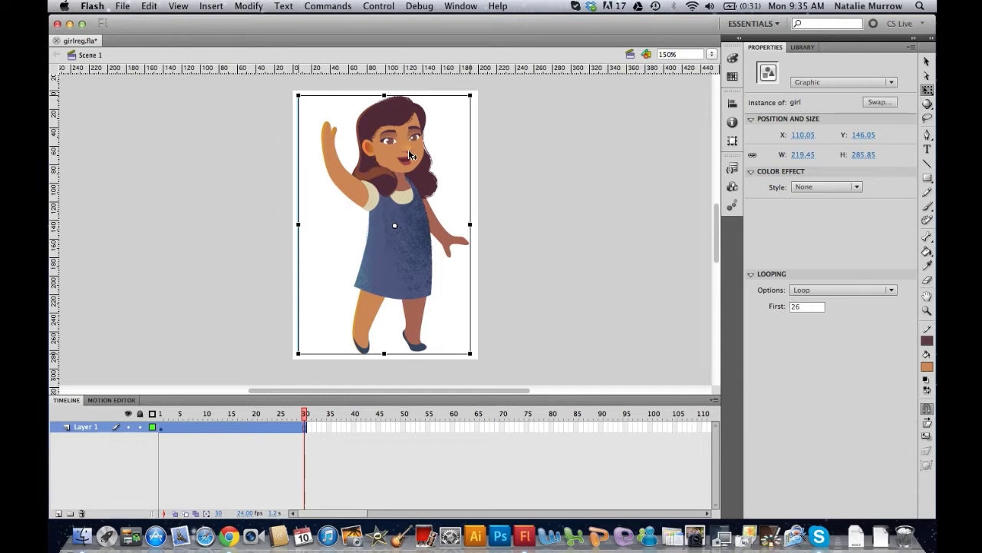
pyautogui.press('Return')
pyautogui.moveTo(472, 91)
pyautogui.mouseDown()
pyautogui.moveTo(459, 95)
pyautogui.moveTo(468, 94)
pyautogui.mouseUp()
# - Enter the girl symbol and confirm the armrgirl arm stays a Graphic symbol type
pyautogui.doubleClick(406, 143)
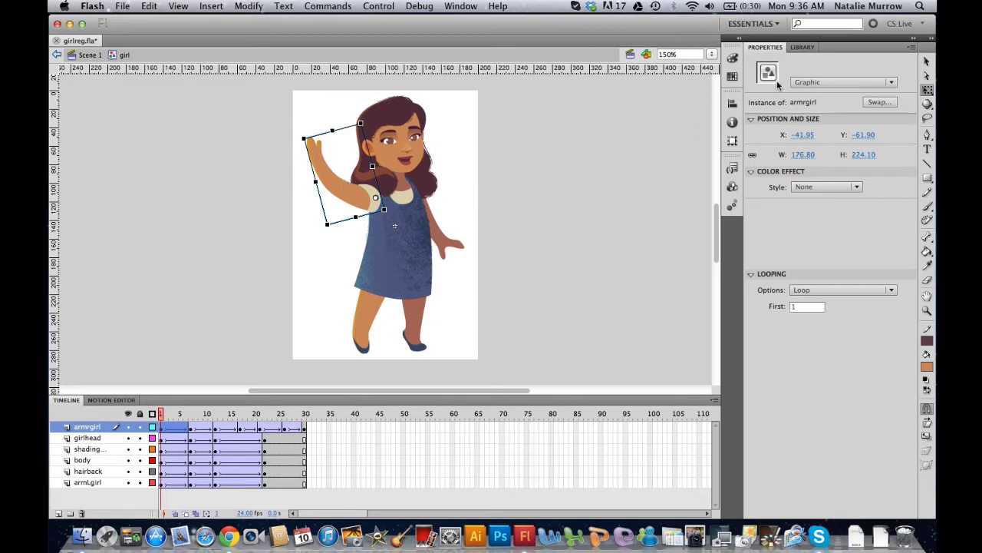
pyautogui.click(892, 82)
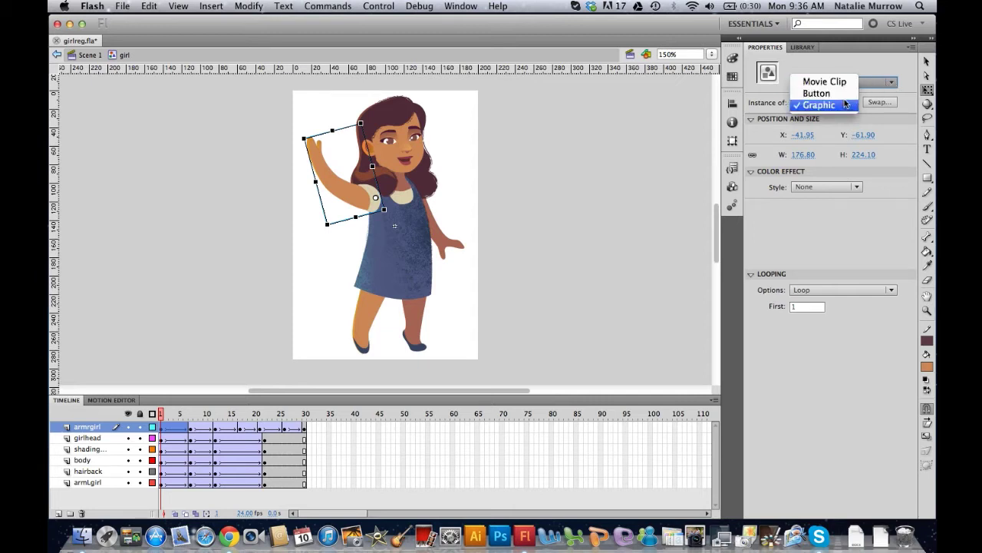
pyautogui.click(668, 121)
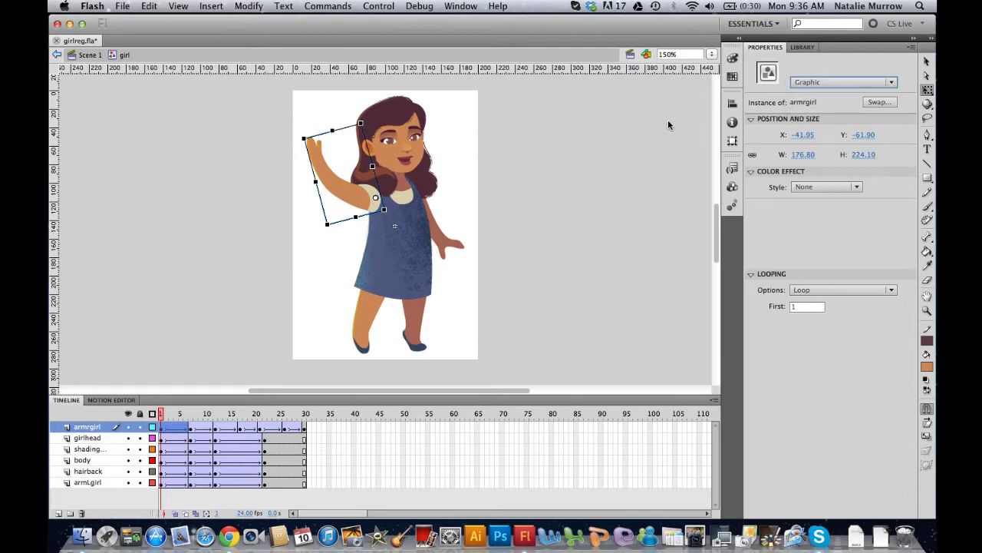
pyautogui.click(615, 178)
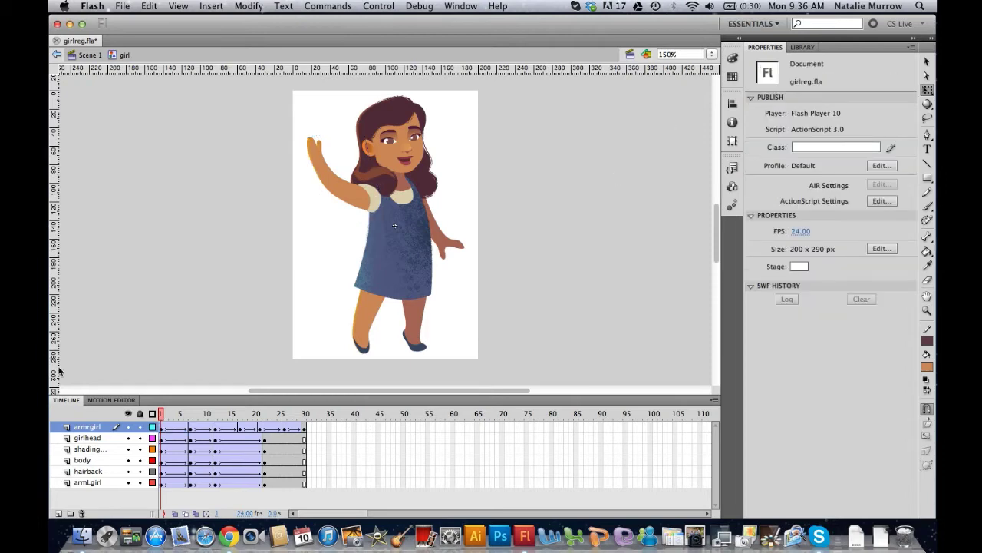
# - From Scene 1, export the movie as girl.png PNG Sequence into the flash files folder
pyautogui.click(122, 5)
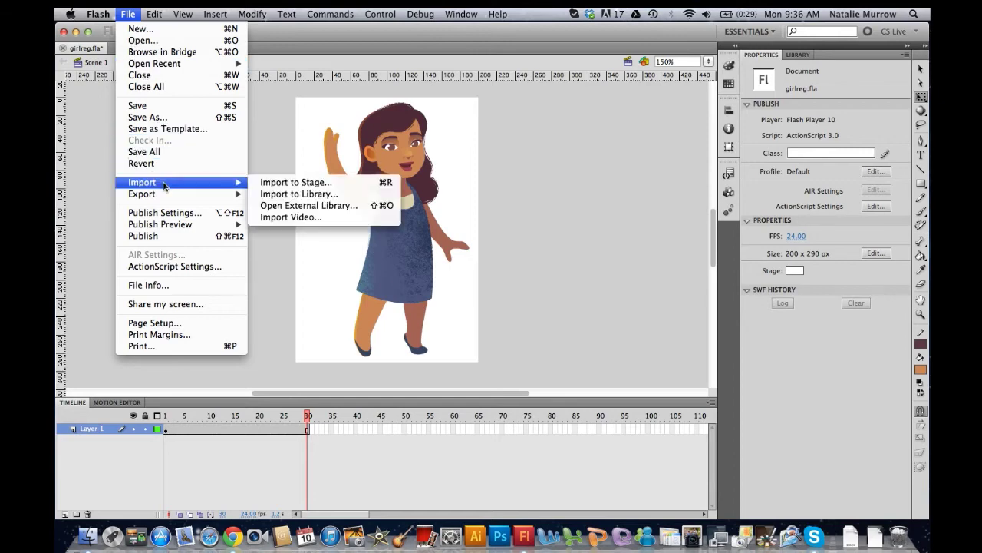
pyautogui.moveTo(165, 198)
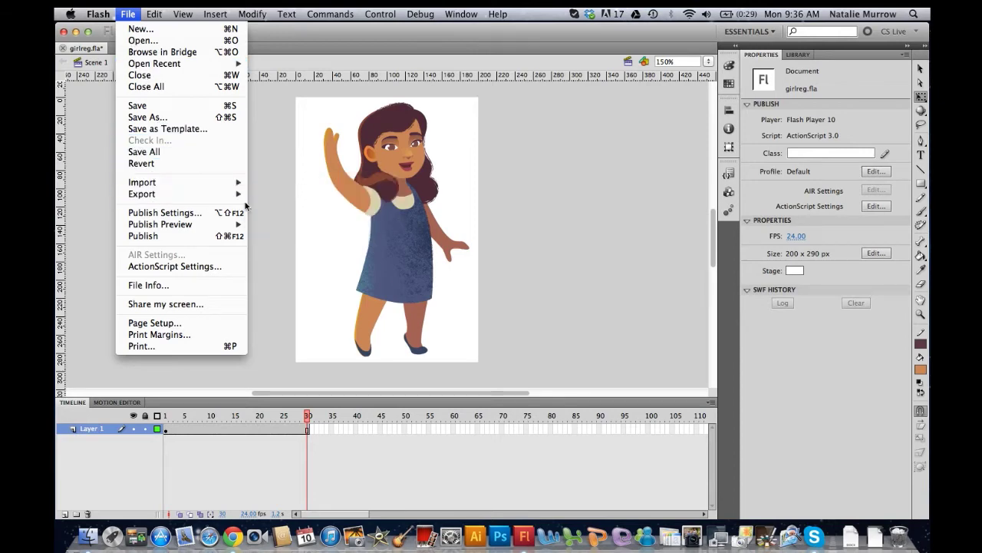
pyautogui.click(277, 220)
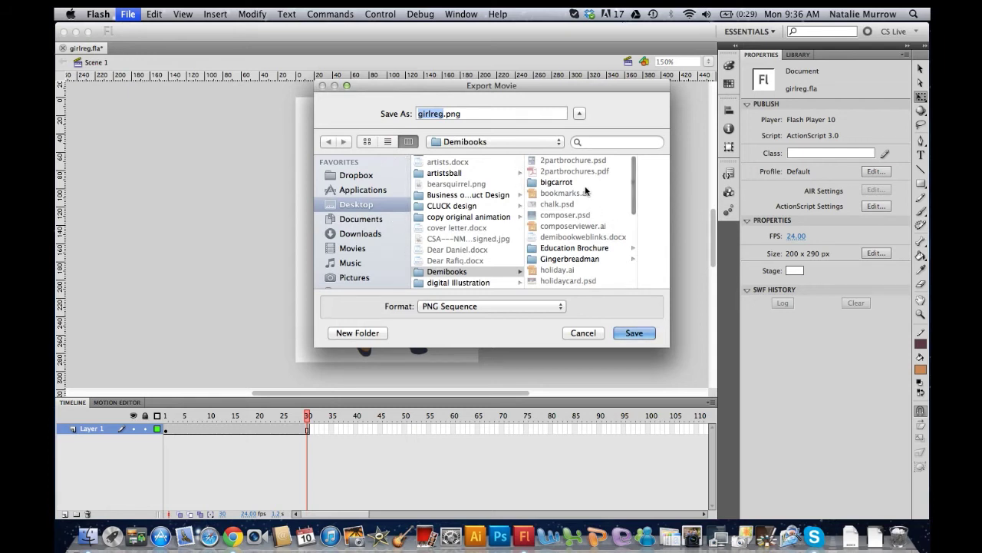
pyautogui.scroll(-5, 468, 194)
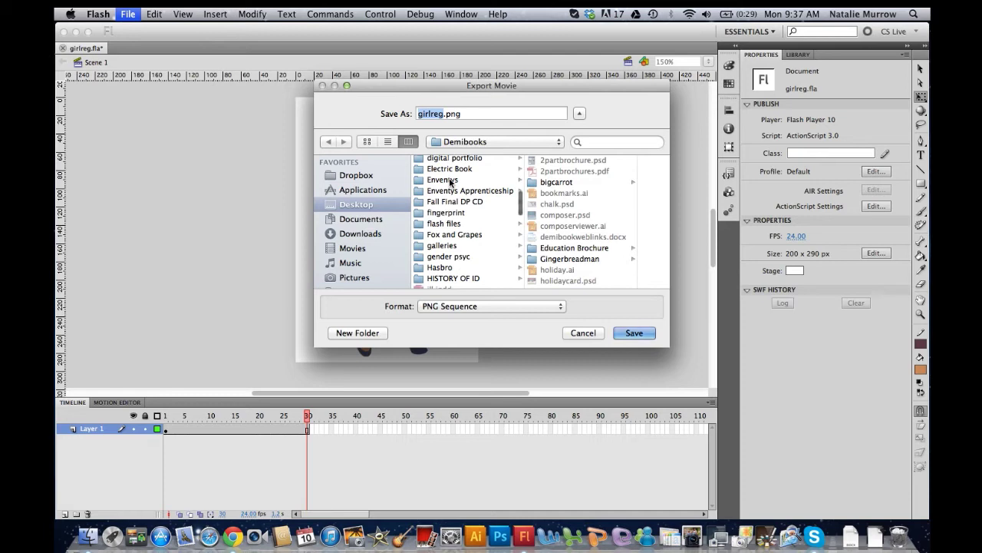
pyautogui.click(445, 224)
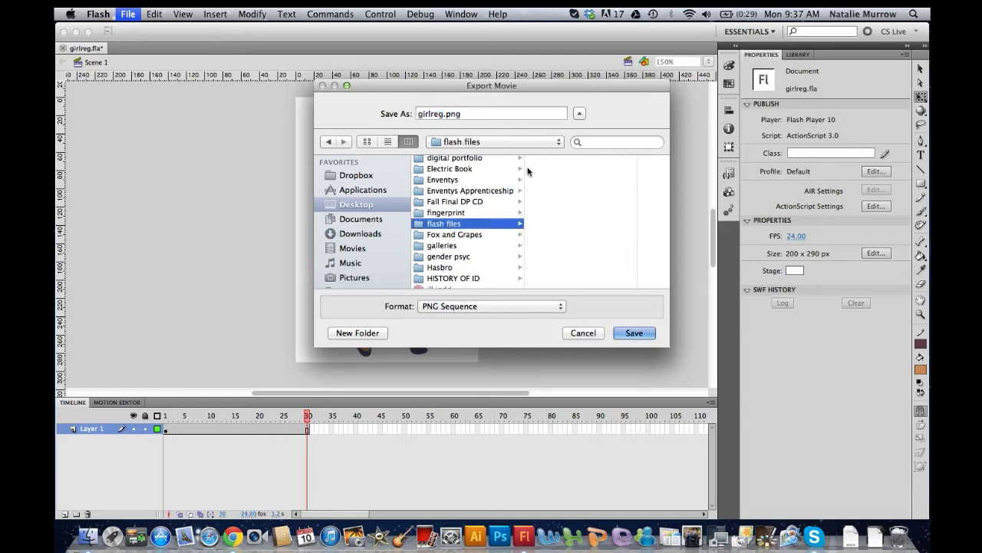
pyautogui.click(435, 114)
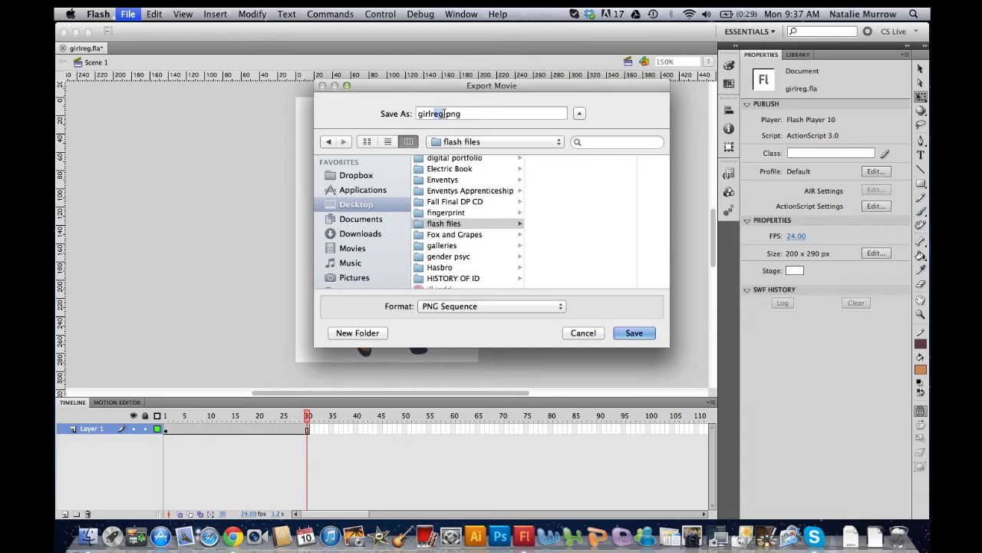
pyautogui.press('BackSpace')
pyautogui.press('BackSpace')
pyautogui.press('BackSpace')
pyautogui.click(634, 332)
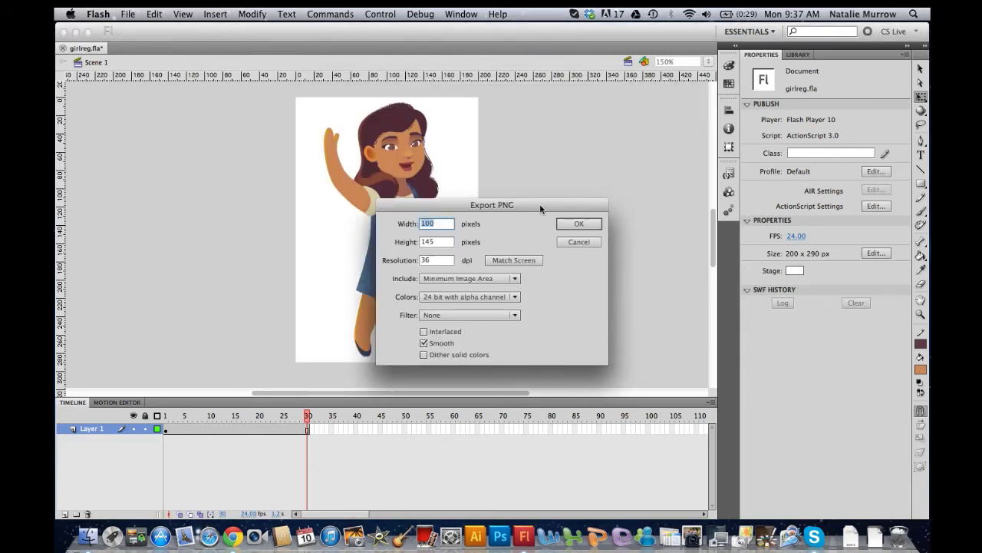
# - Set the Export PNG width to 200 pixels and export the image sequence
pyautogui.moveTo(539, 204); pyautogui.dragTo(606, 135)
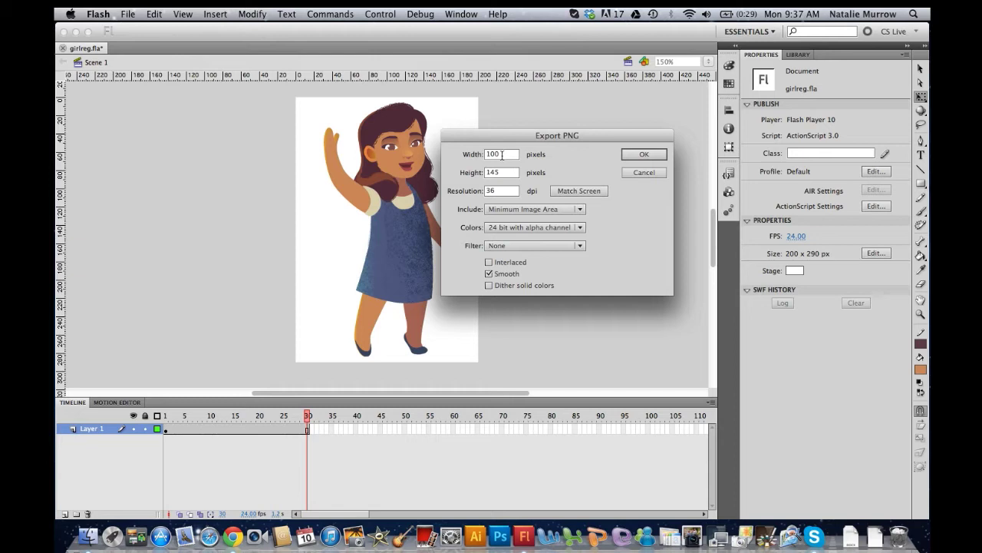
pyautogui.moveTo(512, 154); pyautogui.dragTo(471, 153)
pyautogui.press('BackSpace')
pyautogui.write('200')
pyautogui.click(642, 155)
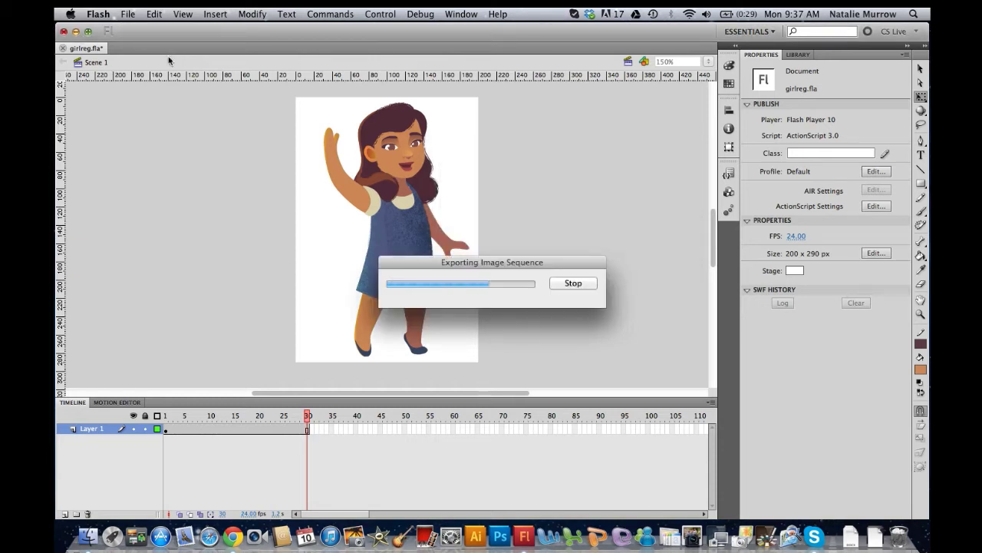
# - Minimize Flash and open the flash files folder on the desktop
pyautogui.click(76, 33)
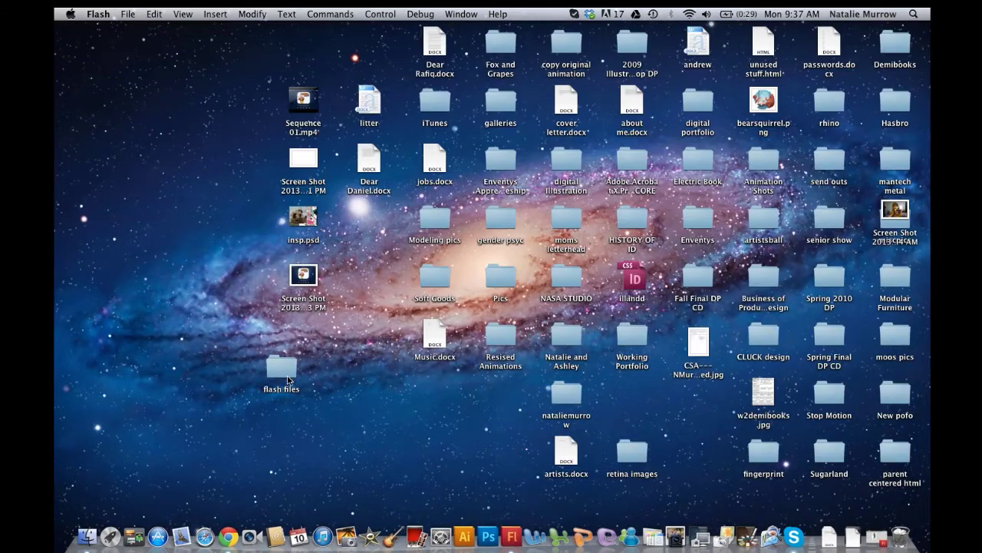
pyautogui.click(288, 379)
pyautogui.doubleClick(287, 376)
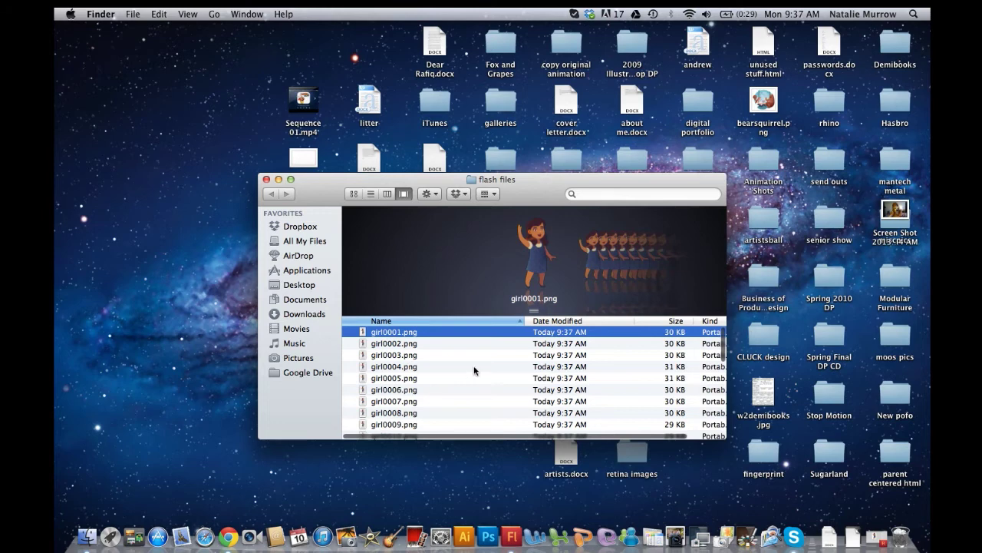
# - Enlarge the folder window and select girl0001.png among the 30 exported frames
pyautogui.moveTo(530, 194); pyautogui.dragTo(471, 76)
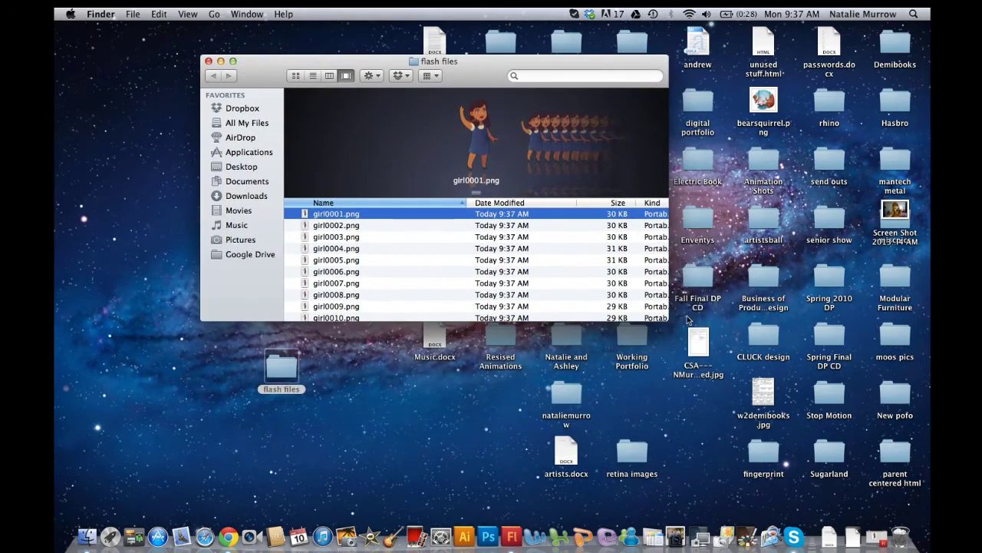
pyautogui.press('super+a')
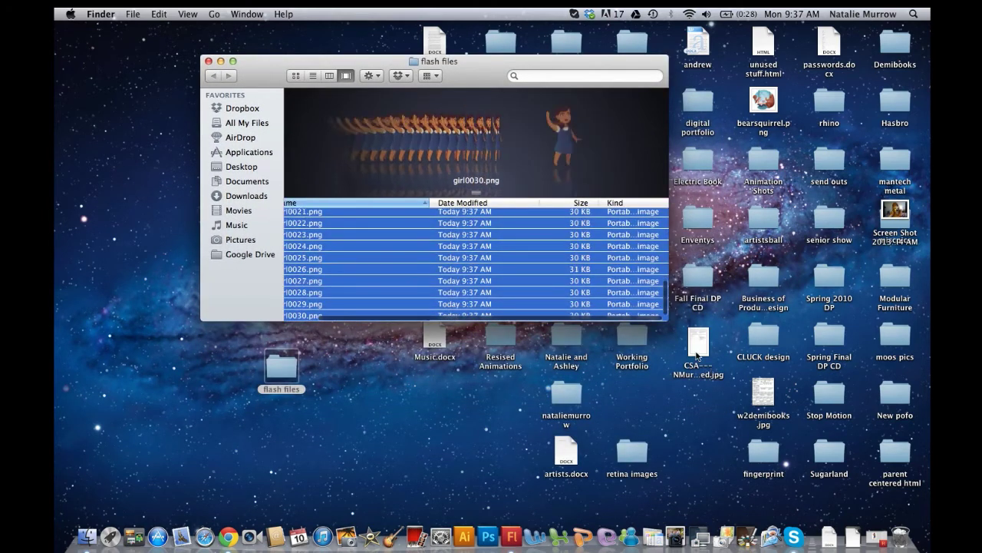
pyautogui.moveTo(670, 323); pyautogui.dragTo(782, 446)
pyautogui.scroll(5, 453, 353)
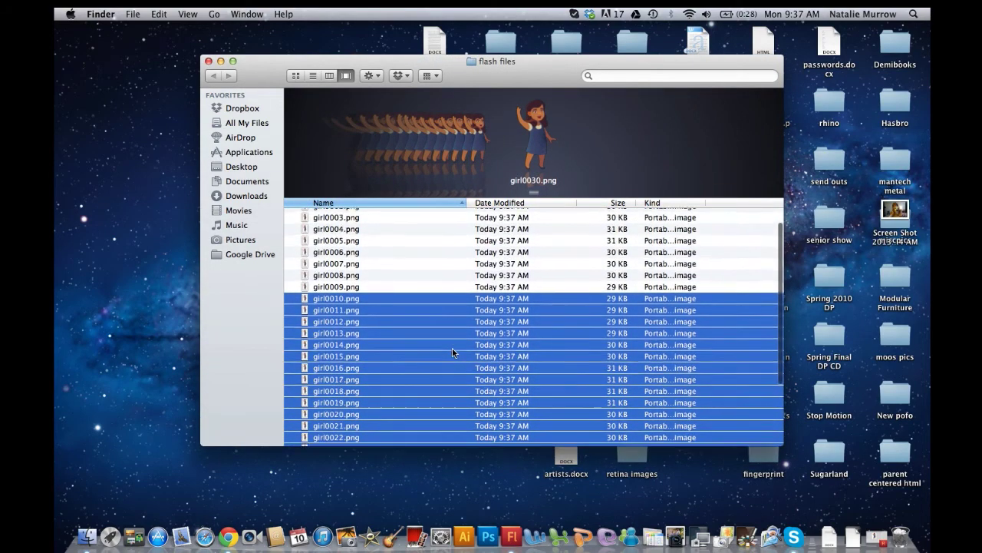
pyautogui.scroll(-3, 453, 353)
pyautogui.scroll(4, 453, 353)
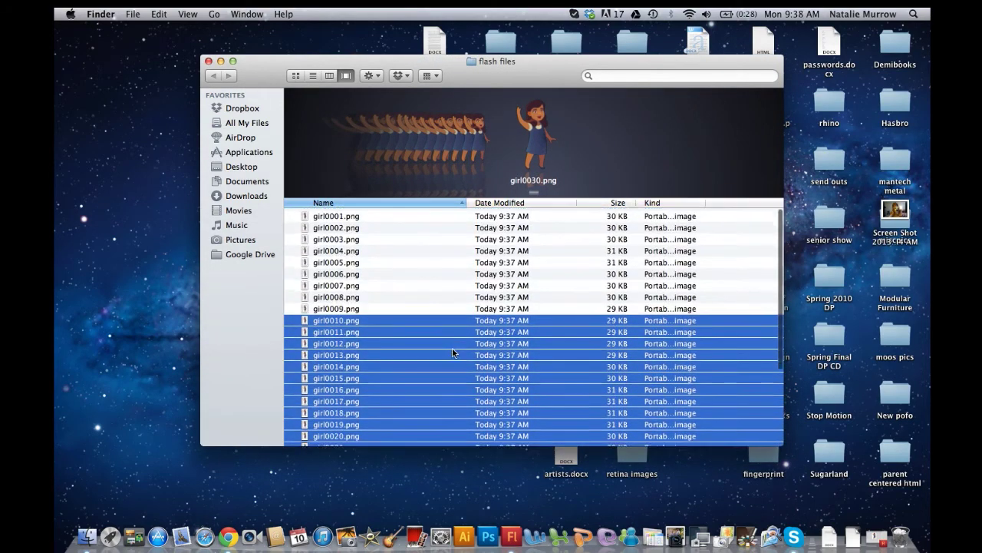
pyautogui.click(342, 216)
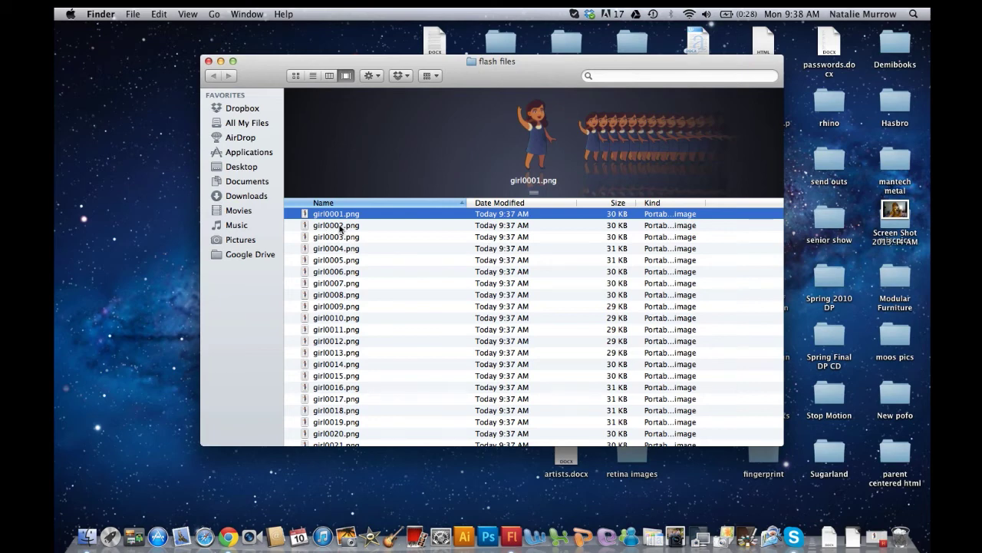
pyautogui.scroll(-5, 339, 224)
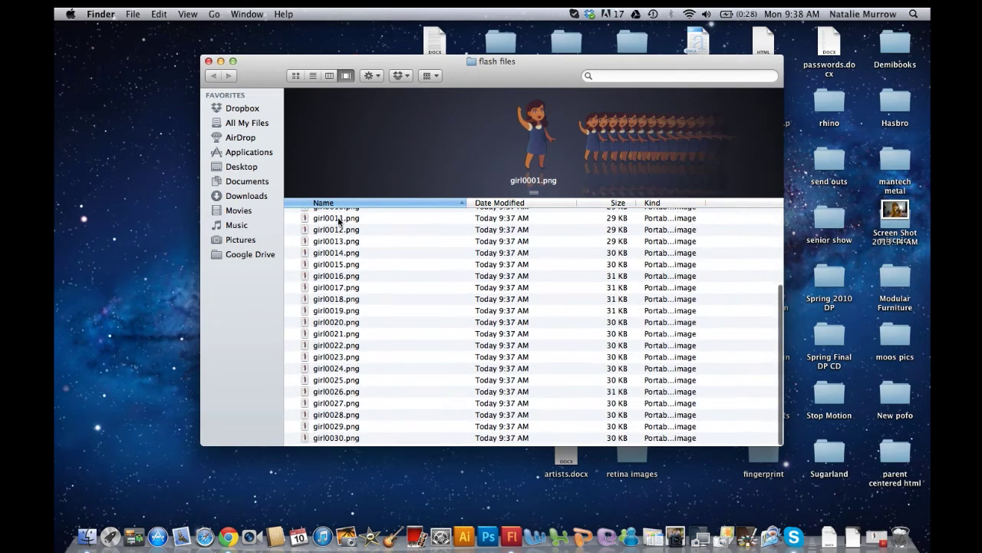
# - Select all 30 girl PNG frames and compress them into Archive.zip
pyautogui.keyDown('shift'); pyautogui.click(320, 441); pyautogui.keyUp('shift')
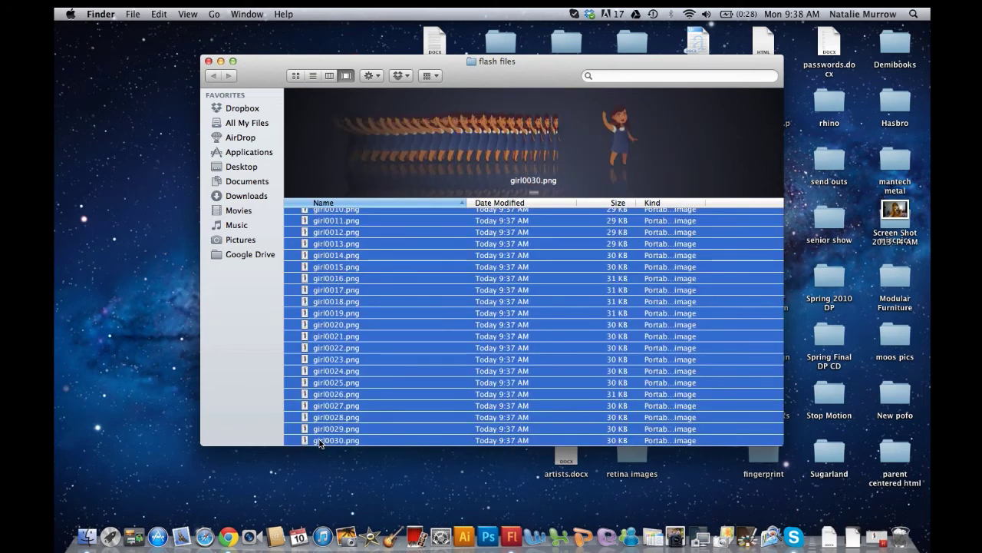
pyautogui.rightClick(352, 325)
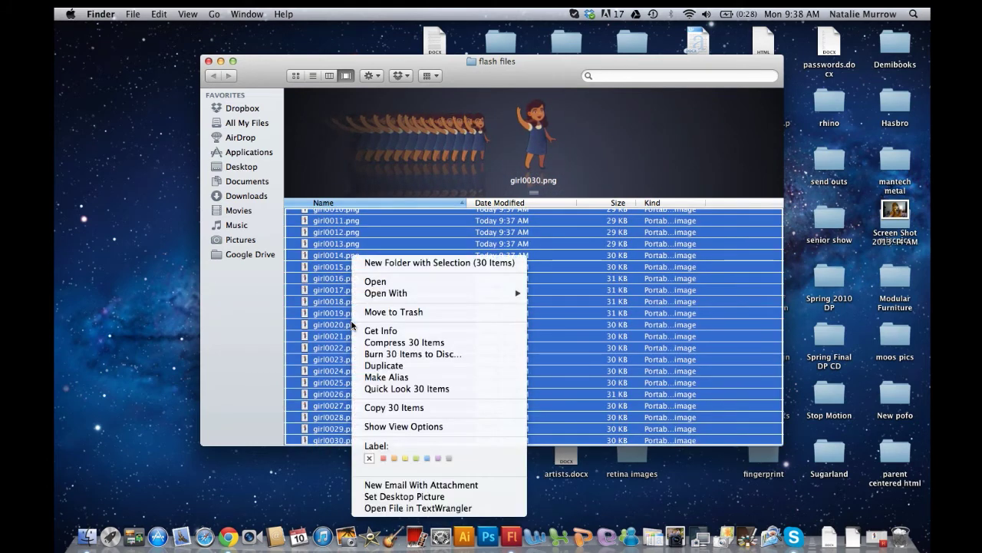
pyautogui.click(390, 343)
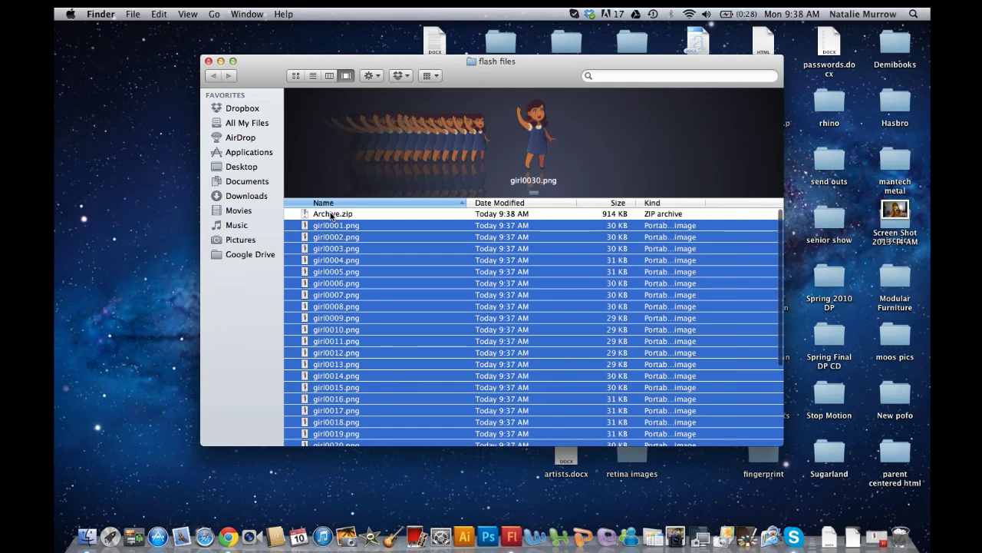
# - Rename Archive.zip to girl.zip
pyautogui.click(331, 214)
pyautogui.press('Return')
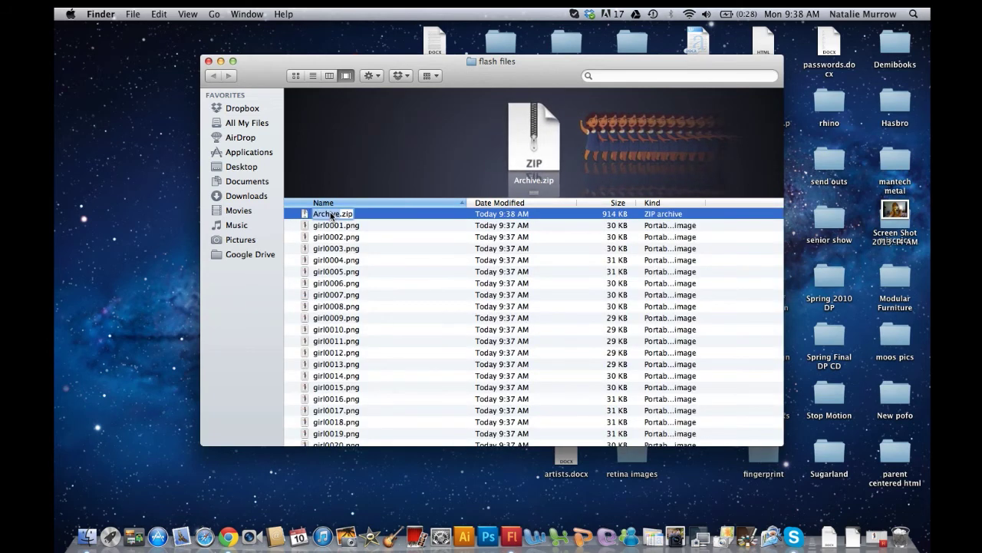
pyautogui.write('girl')
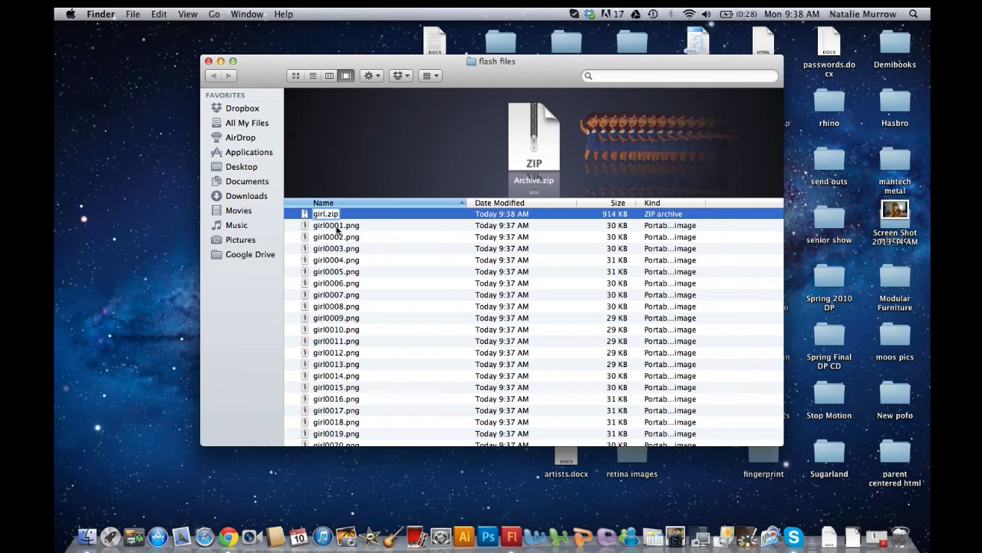
pyautogui.click(338, 227)
pyautogui.press('Up')
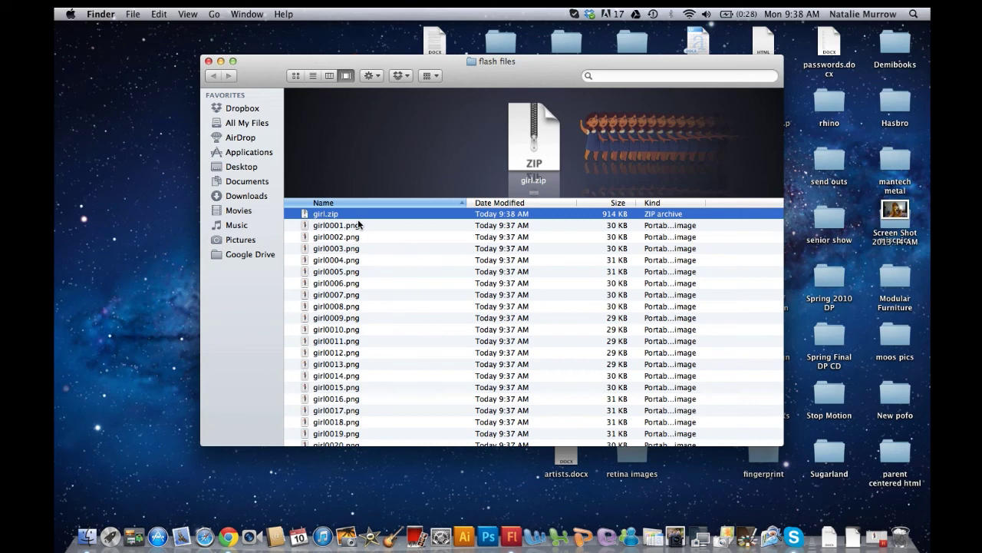
# - Select girl0001.png and scroll the list to check girl.zip beside the 30 frames
pyautogui.click(357, 225)
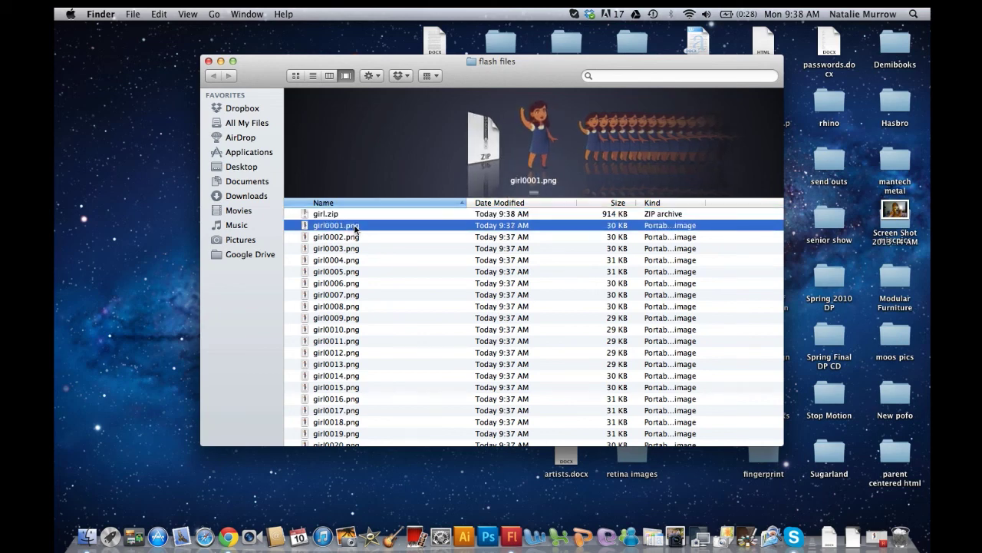
pyautogui.scroll(-4, 356, 228)
pyautogui.scroll(-2, 355, 228)
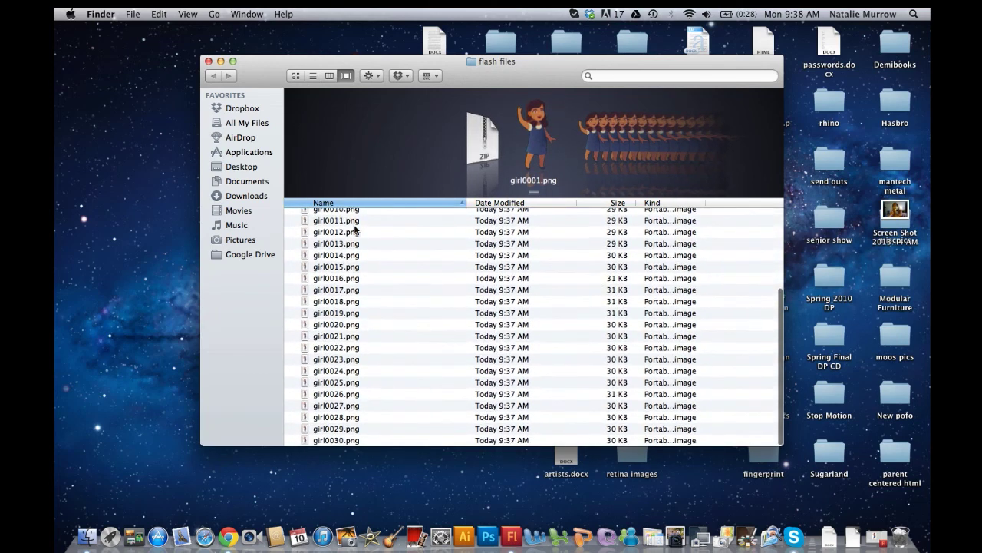
pyautogui.scroll(5, 373, 387)
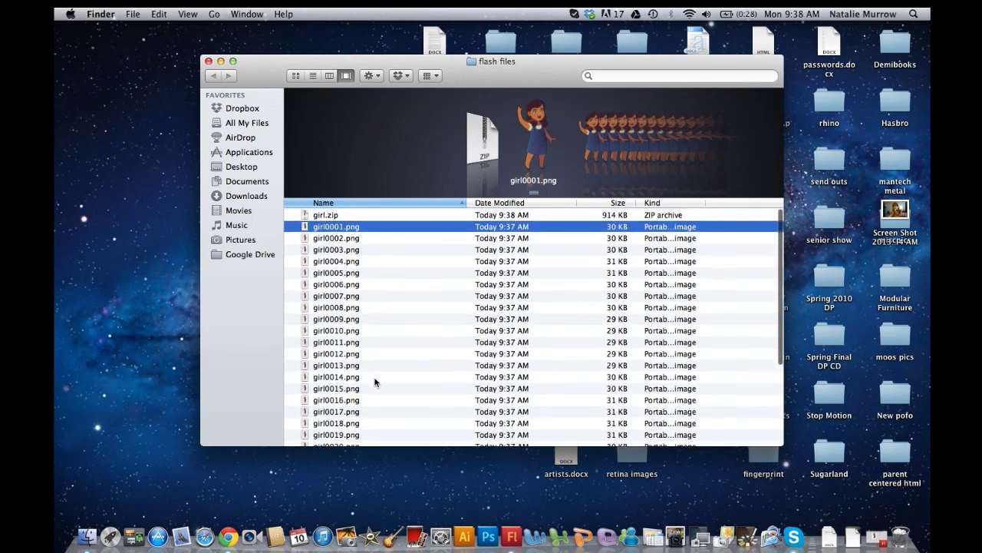